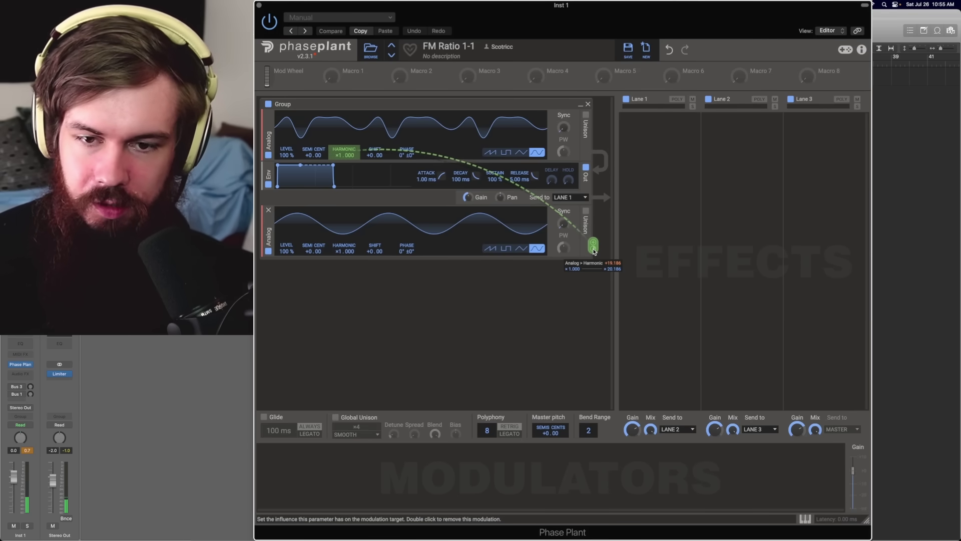
Step: Audition the first oscillator's Harmonic modulation depths, settling at about +20
drag(594, 252, 594, 228)
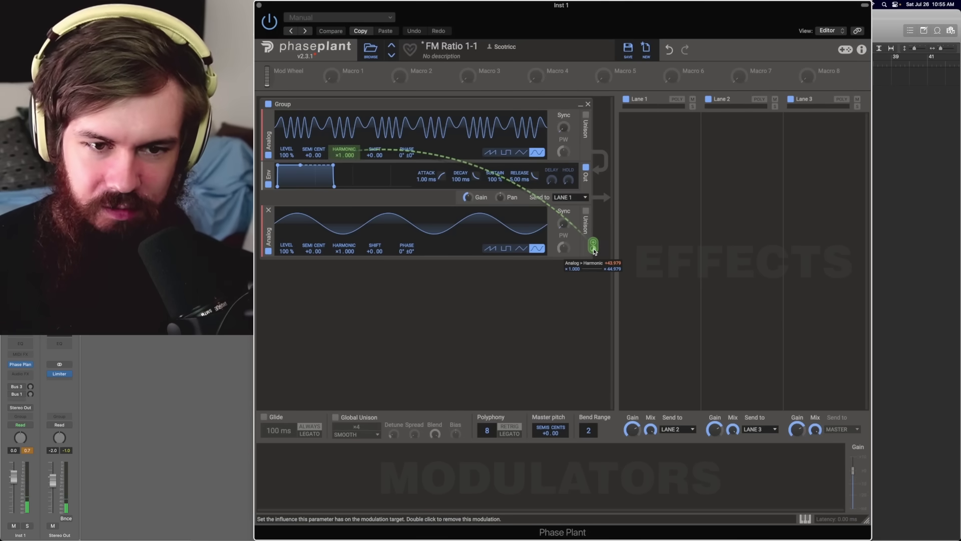
drag(594, 230, 595, 254)
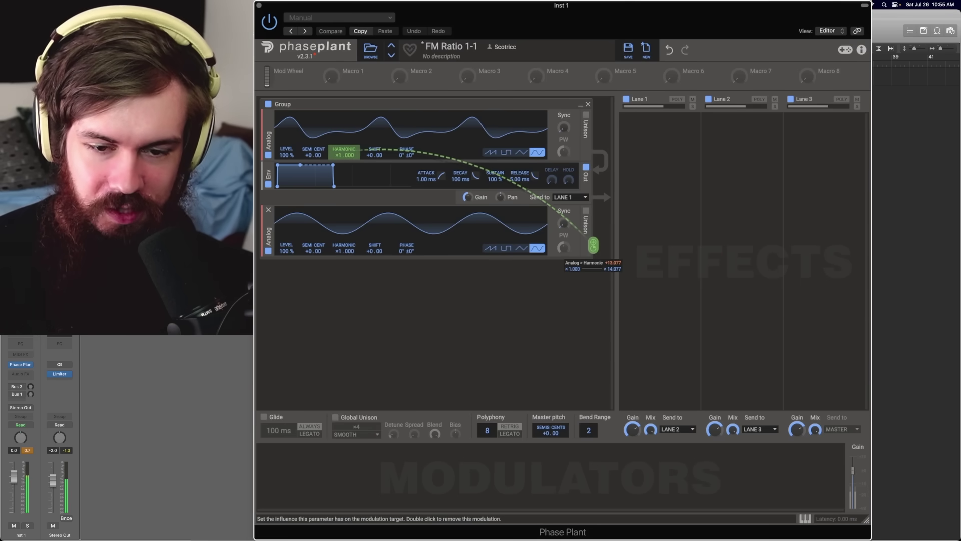
drag(594, 253, 594, 236)
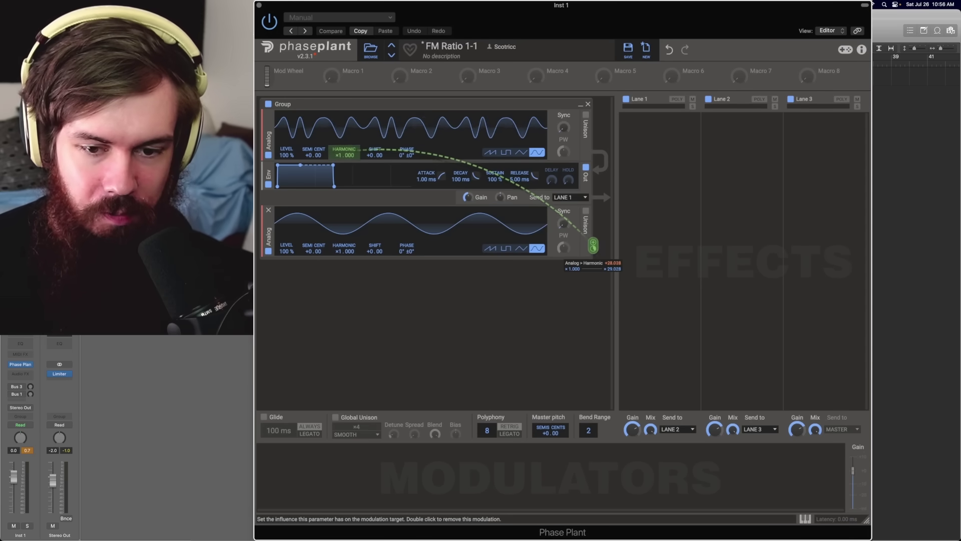
drag(593, 244, 593, 252)
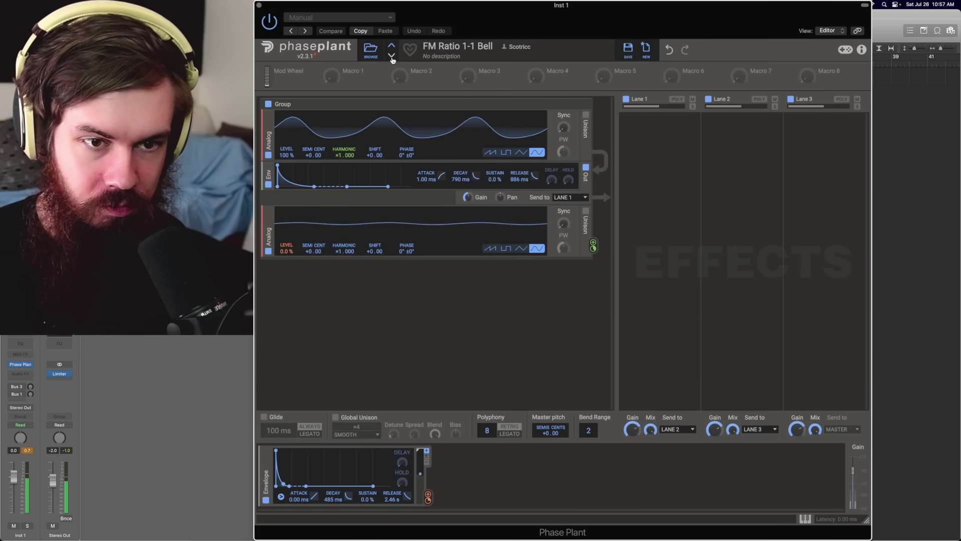
Step: Load the next preset, FM Ratio 1-1 Brass
click(392, 60)
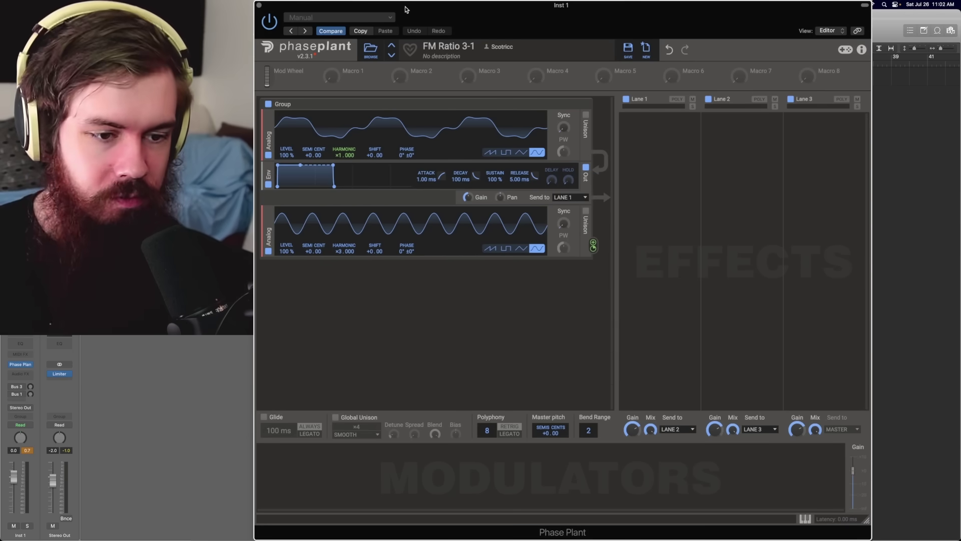
Step: Load the next preset, FM Ratio 3-1 Guitar
click(391, 56)
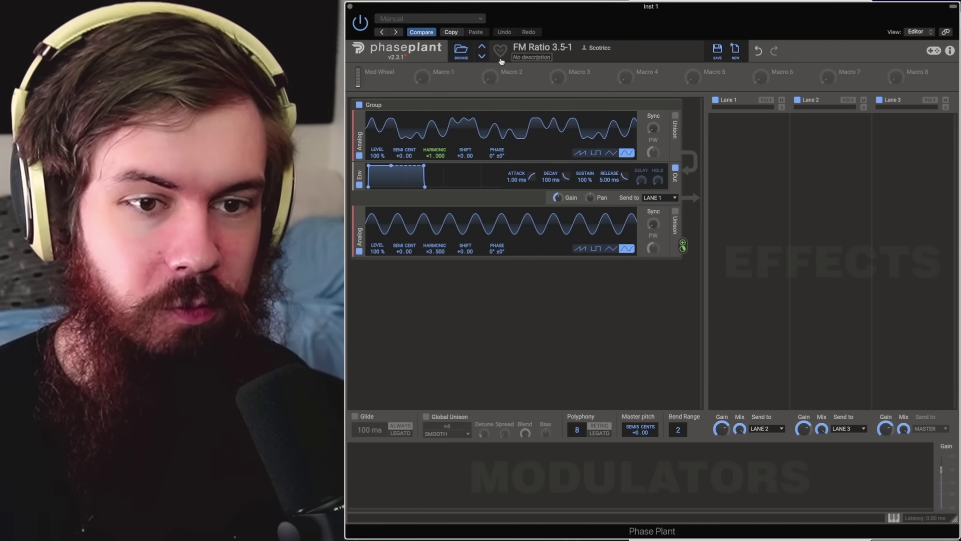
Step: Load the FM Ratio 3.5-1 preset
click(483, 56)
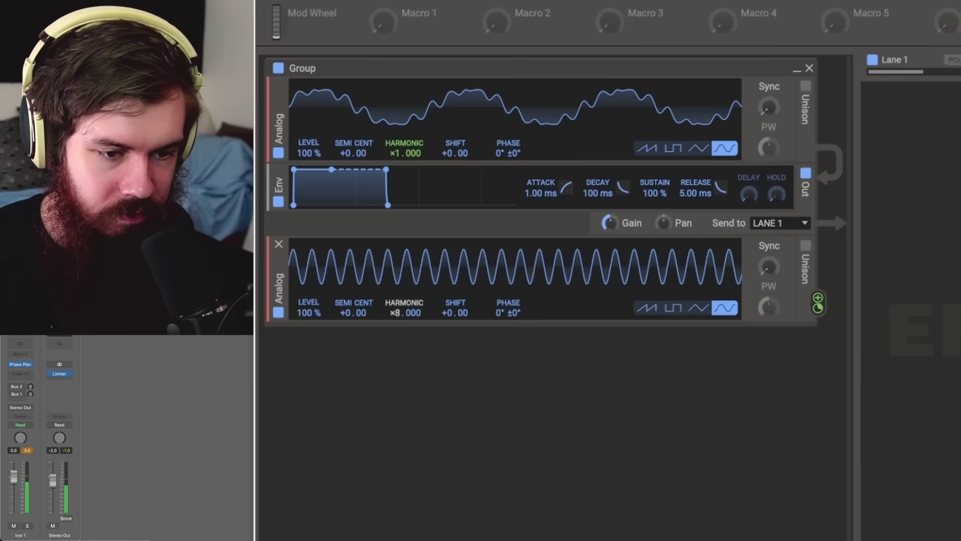
Step: Raise the second oscillator's harmonic to ×9 to audition it
mouse_move(406, 312)
mouse_down()
mouse_move(404, 301)
mouse_move(405, 309)
mouse_up()
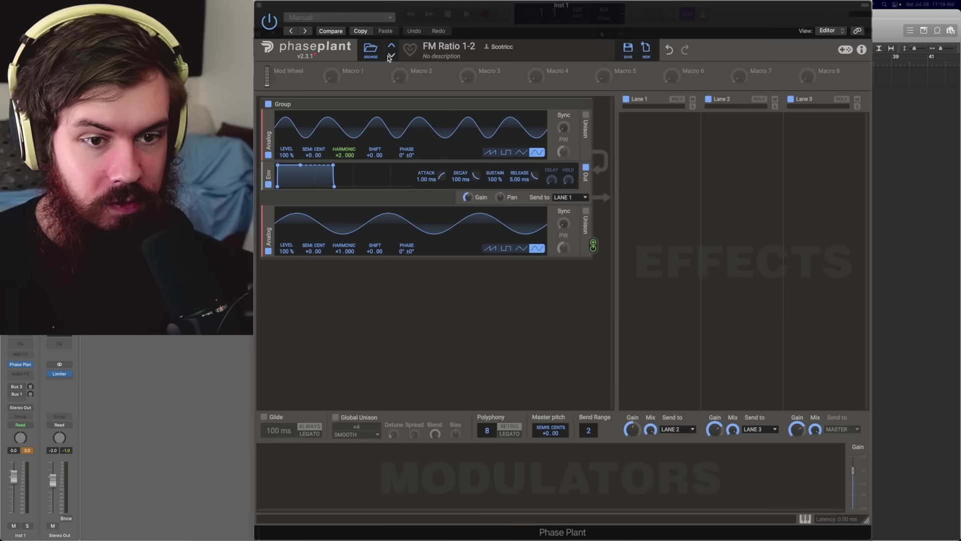
Step: Load the next preset, FM Ratio 1-2 Choir
click(391, 55)
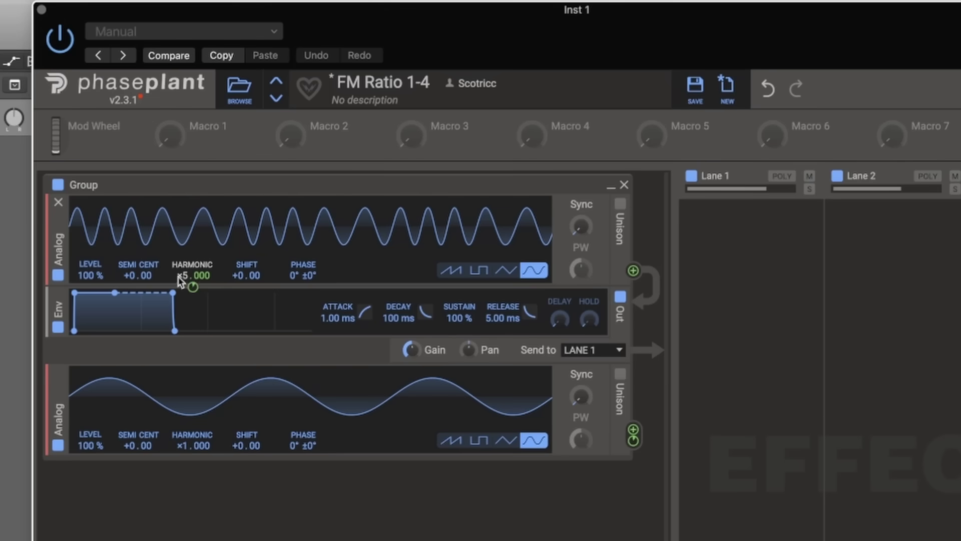
Step: Raise the first oscillator's Harmonic to ×10 and deepen its modulation amount to +12.32
scroll(191, 275, up, 1)
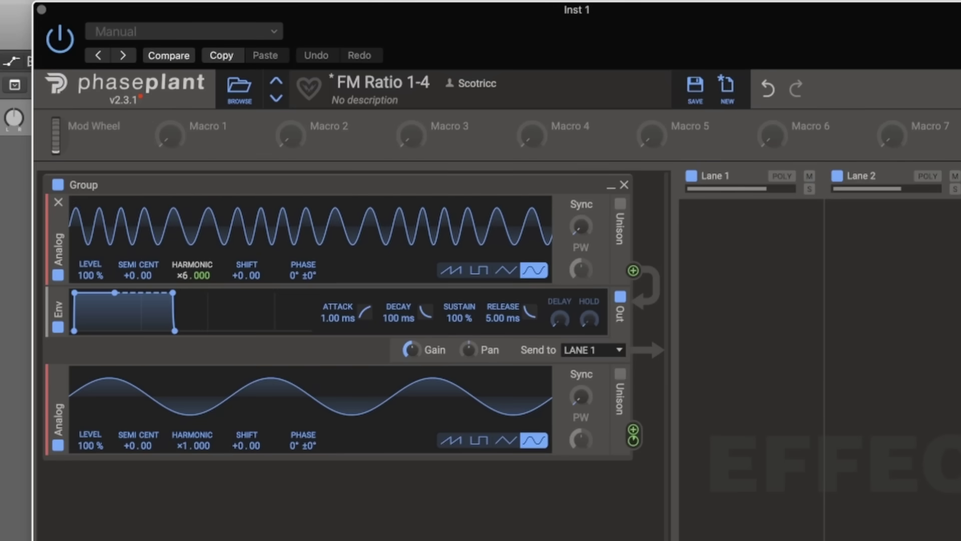
scroll(192, 275, up, 1)
scroll(191, 275, up, 2)
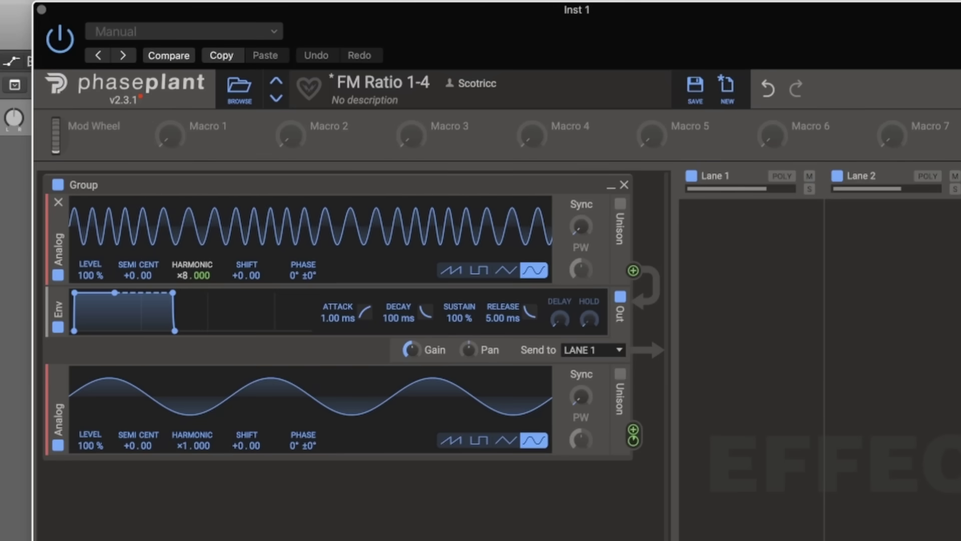
scroll(192, 274, up, 1)
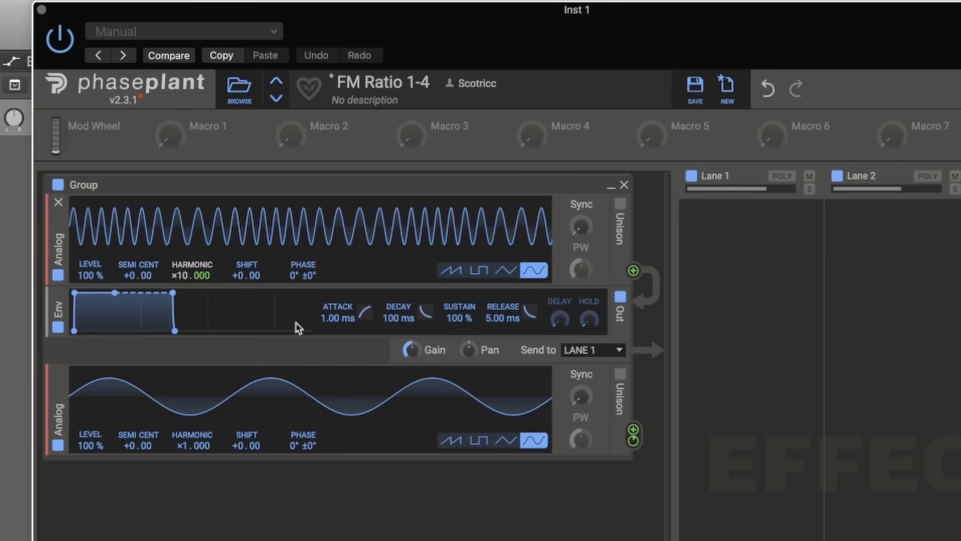
mouse_move(629, 442)
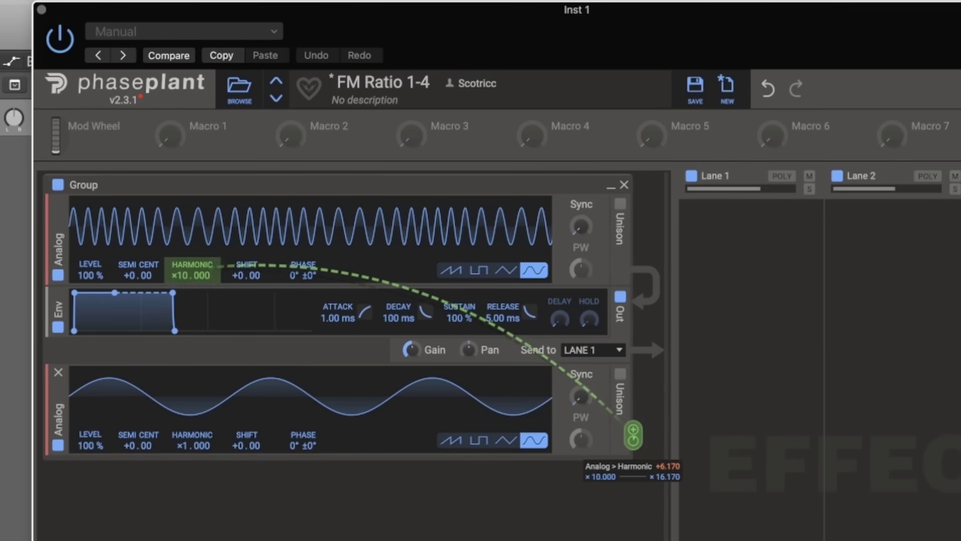
mouse_move(629, 441)
mouse_down()
mouse_move(629, 411)
mouse_move(628, 437)
mouse_up()
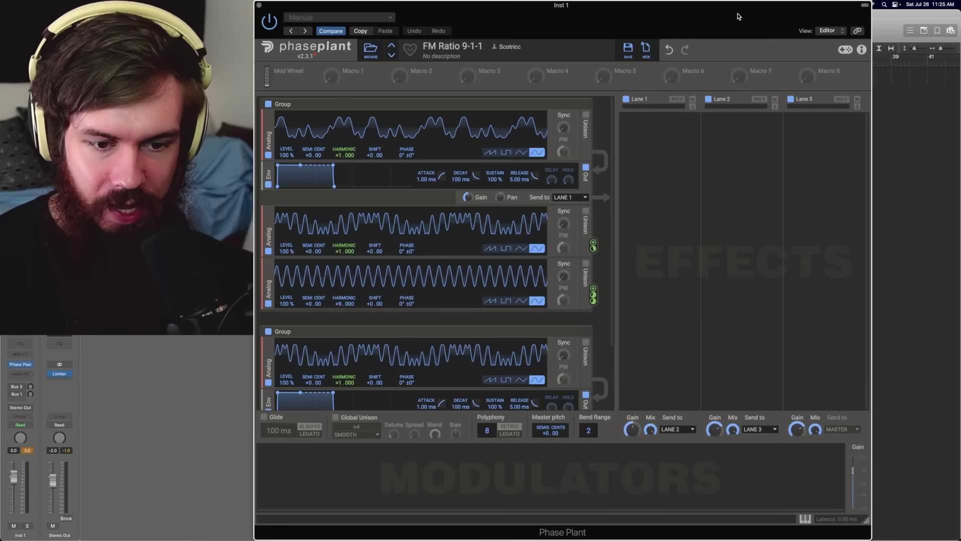
Step: Redo the last undone change to the FM Ratio 9-1-1 patch
click(683, 48)
Step: Switch off the lower oscillator group to hear the top stack alone
scroll(341, 224, down, 3)
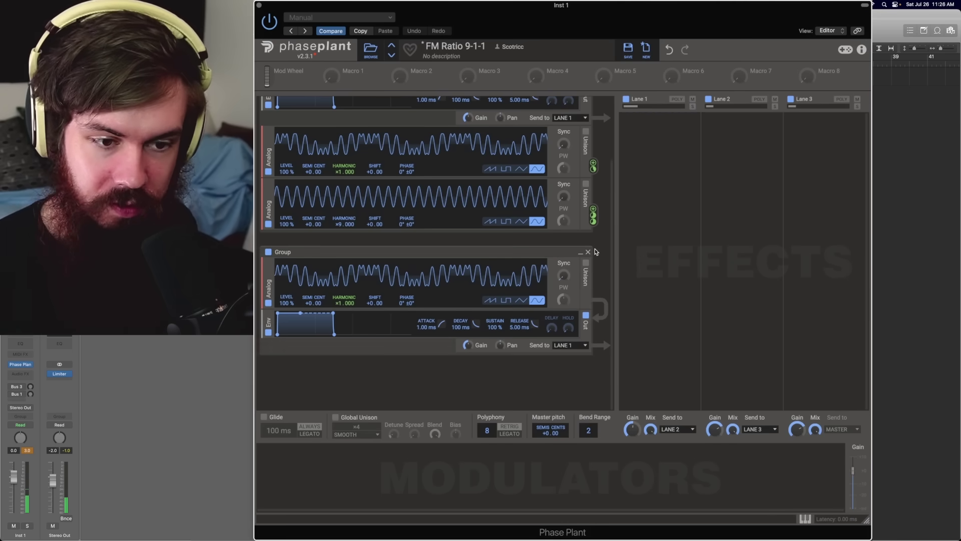
scroll(350, 175, up, 3)
click(269, 155)
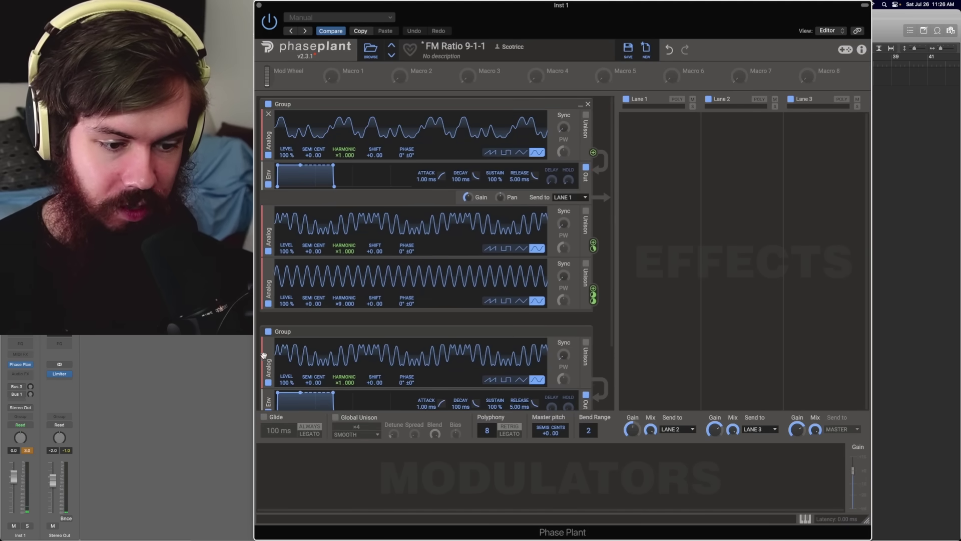
click(268, 331)
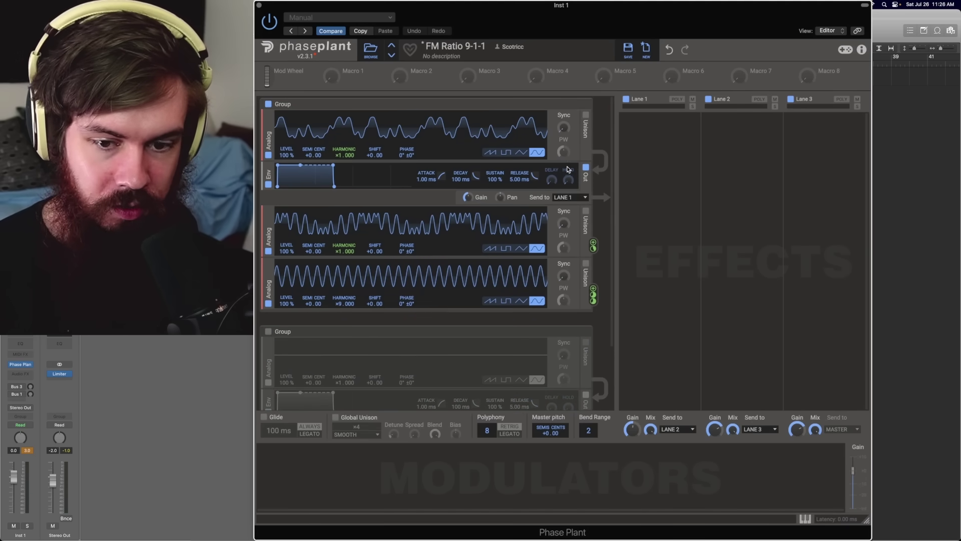
Step: Mute the ×9 oscillator to compare, then switch it back on
mouse_move(593, 296)
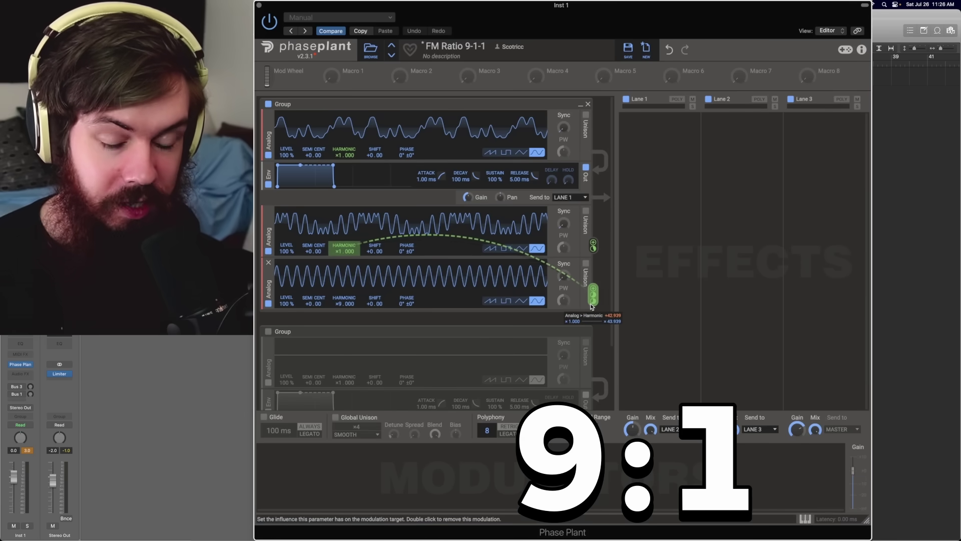
mouse_move(594, 247)
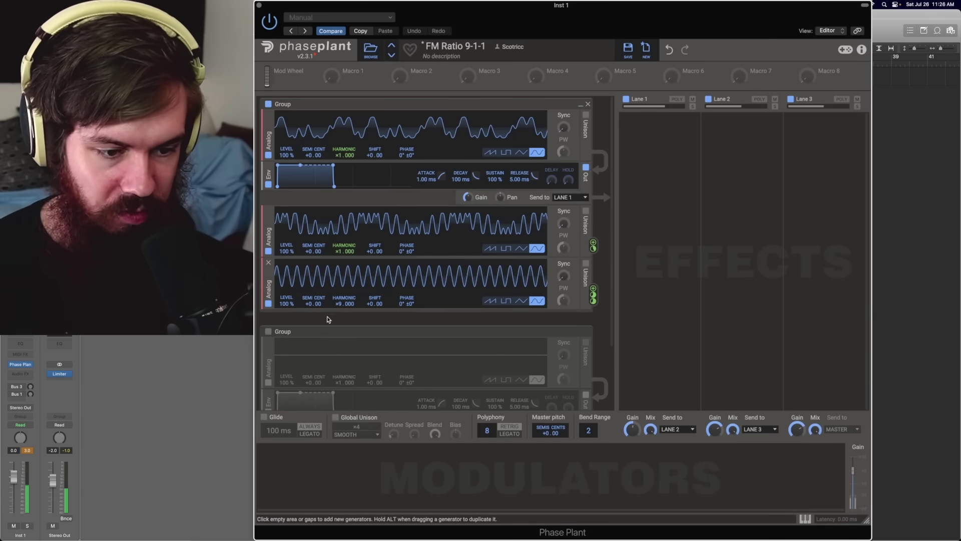
click(269, 303)
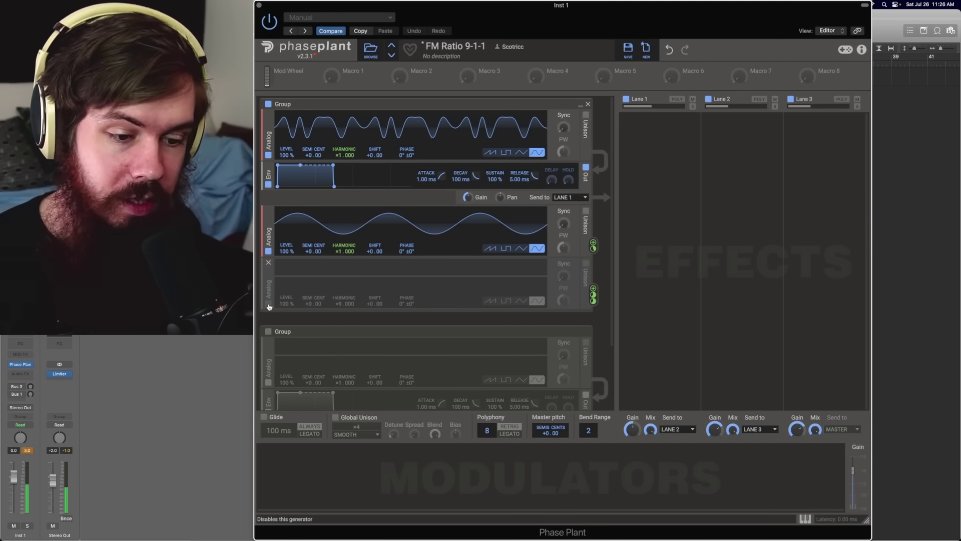
click(269, 304)
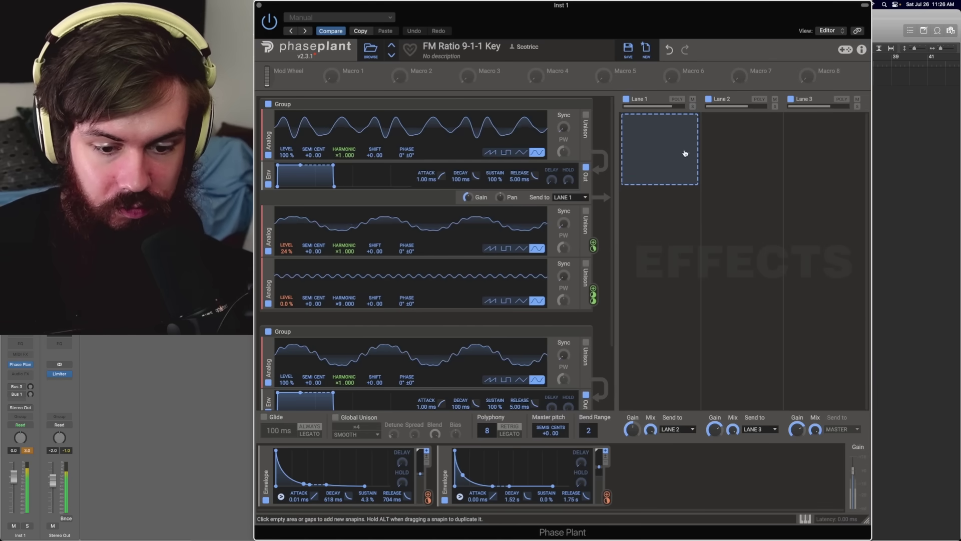
Step: Toggle the second group off, on and off again, leaving it disabled
click(269, 332)
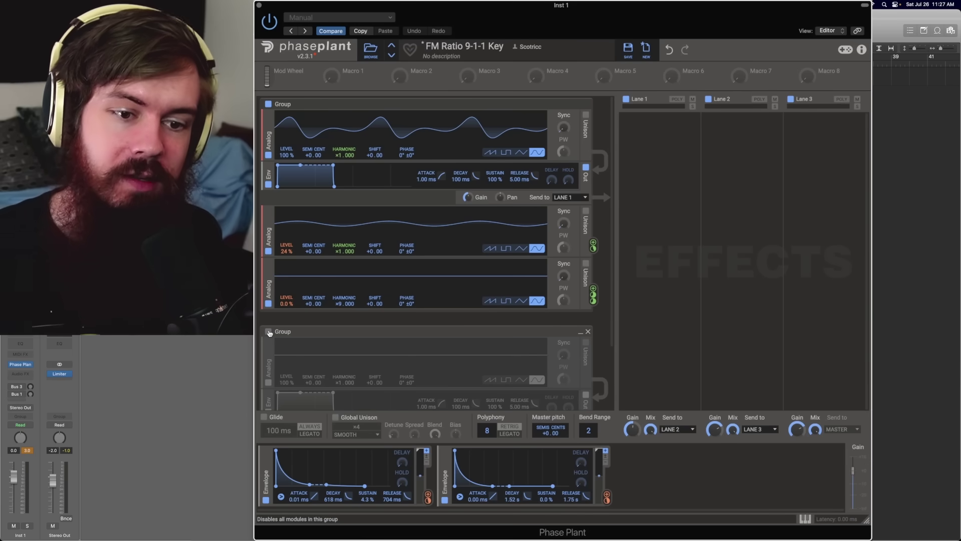
click(269, 332)
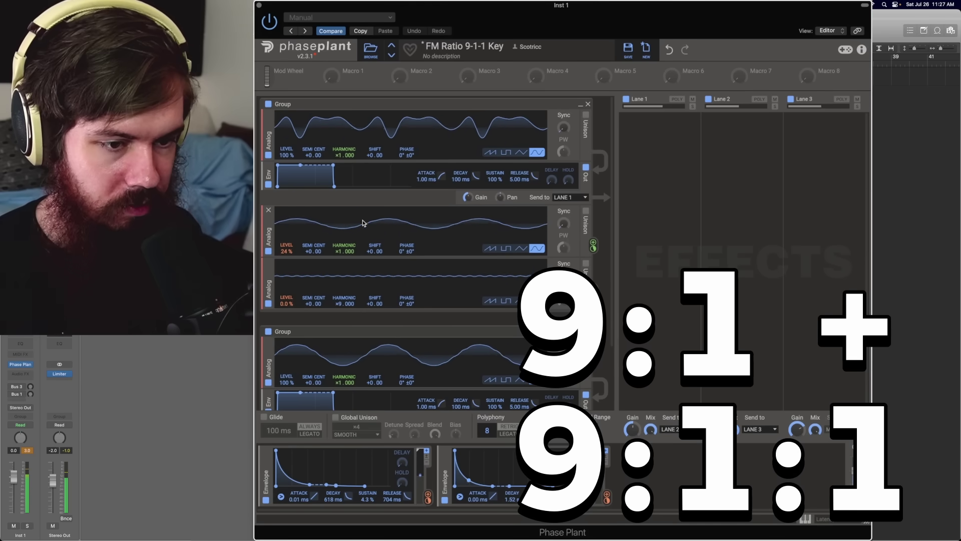
click(267, 331)
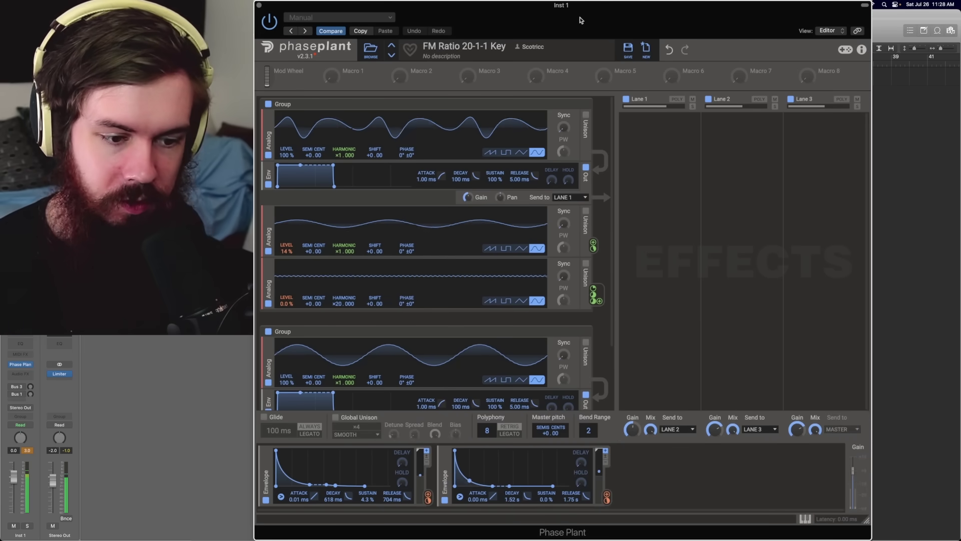
Step: Mute and restore the first oscillator of FM Ratio 20-1-1 Key, then toggle the second group
click(269, 156)
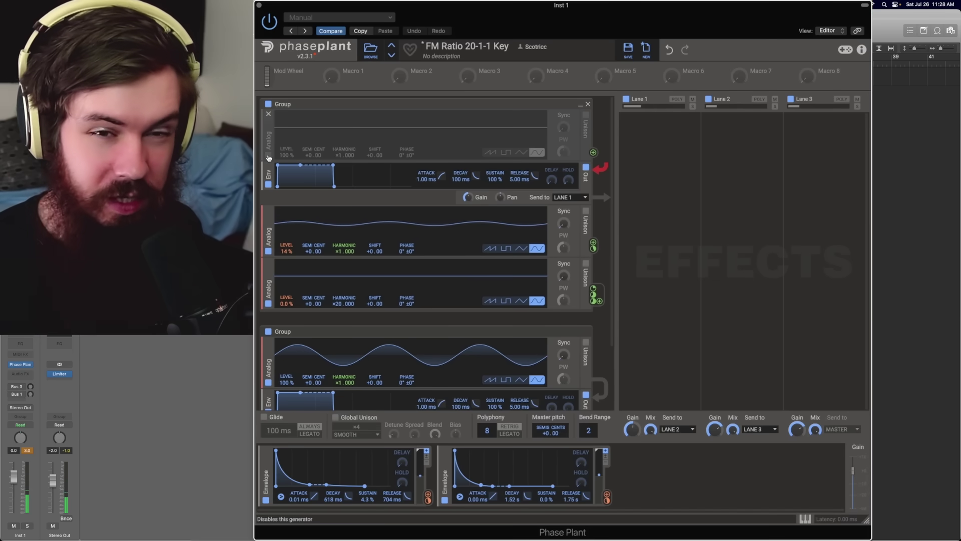
click(269, 155)
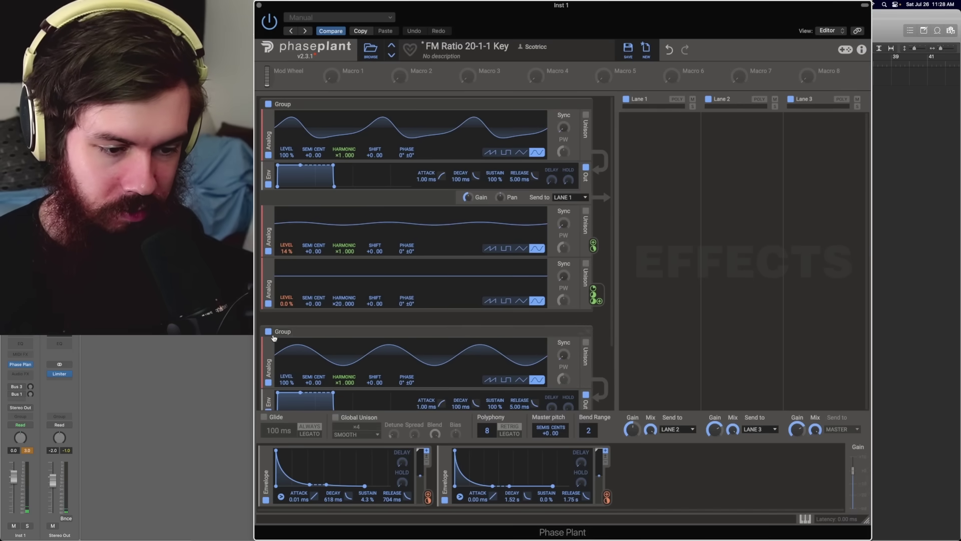
click(269, 331)
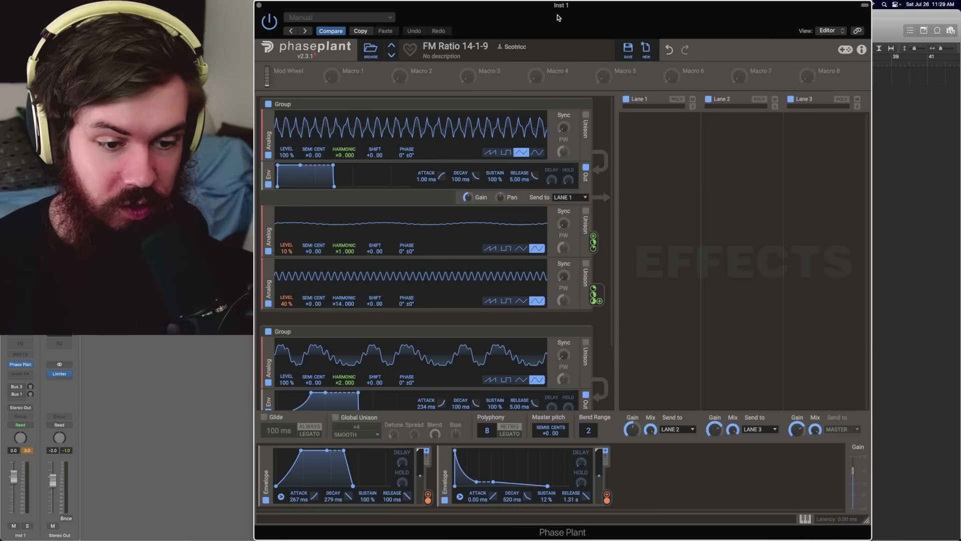
Step: Scroll the generator panel down and back up to review the FM Ratio 14-1-9 oscillators
scroll(599, 257, down, 3)
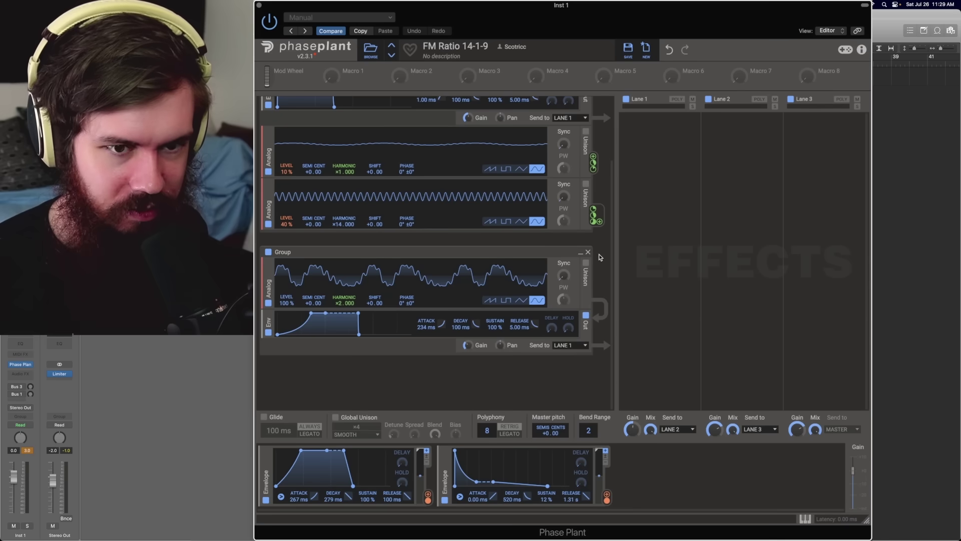
scroll(599, 257, up, 3)
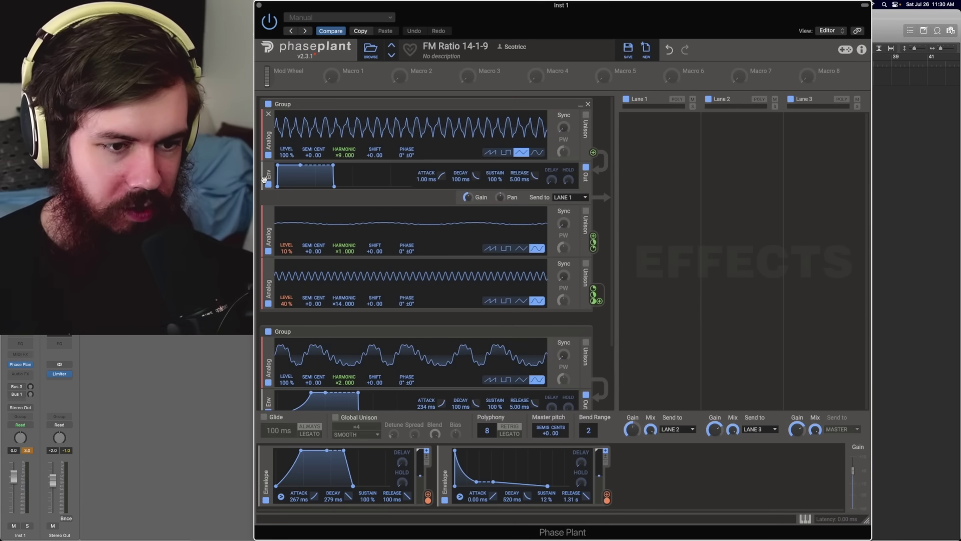
Step: Switch off the ×1 oscillator and the second group, then re-enable the ×14 oscillator and ×2 group
click(268, 251)
scroll(409, 204, down, 3)
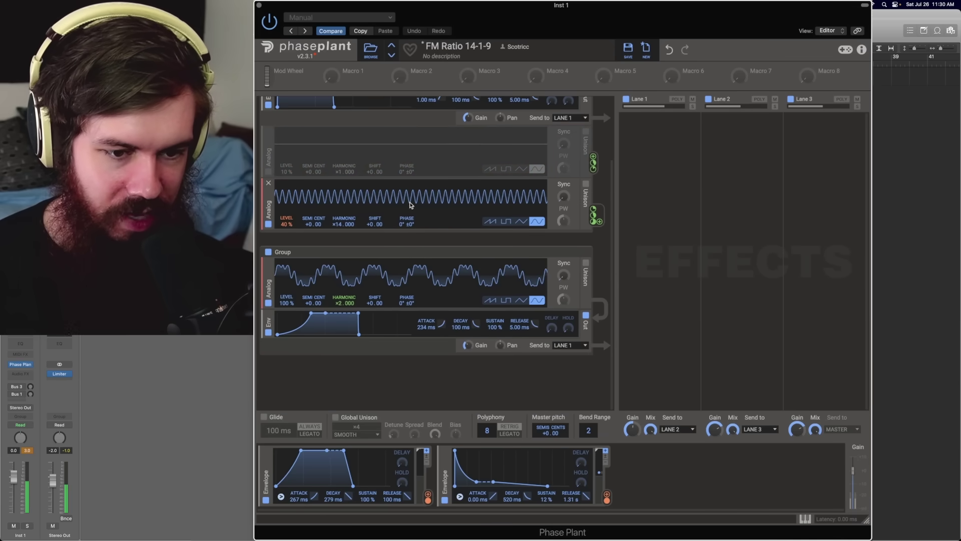
click(268, 252)
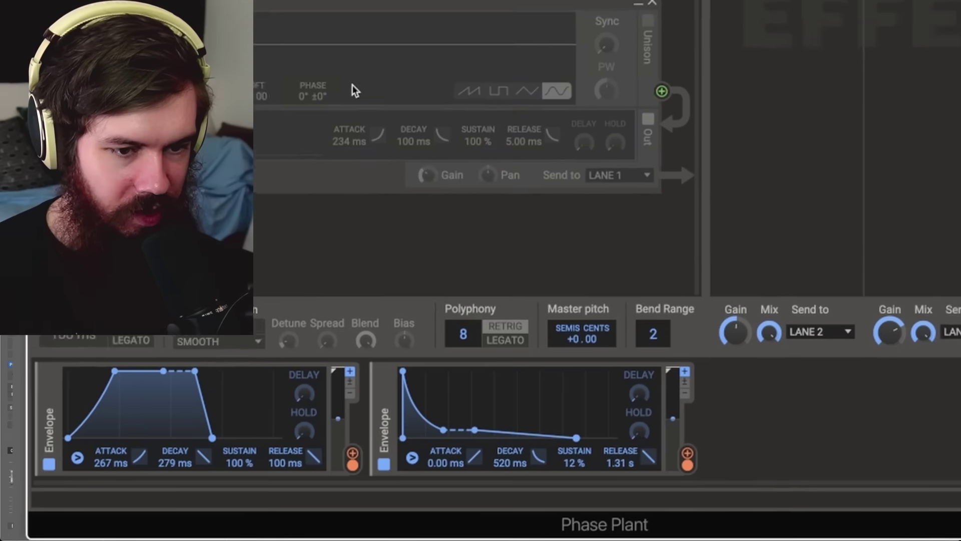
scroll(352, 88, up, 5)
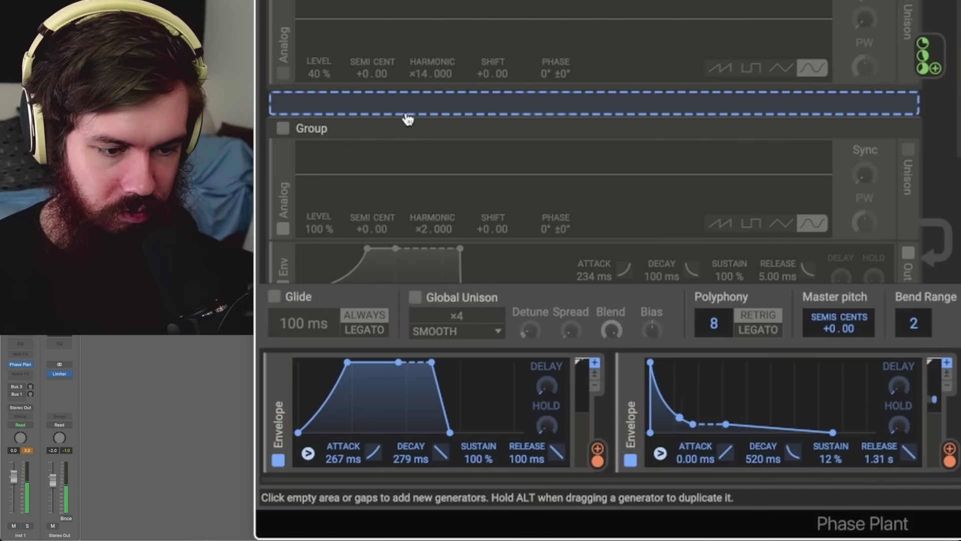
click(283, 74)
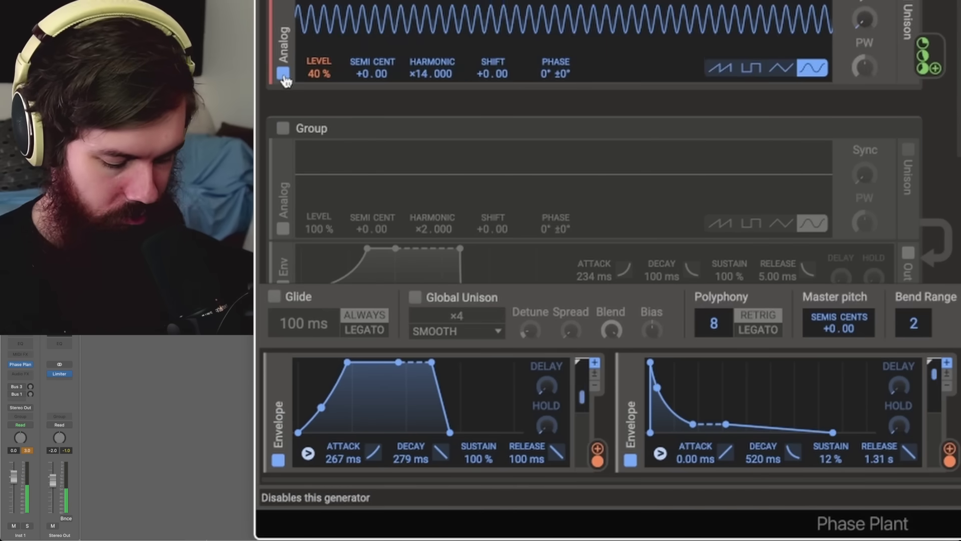
click(283, 129)
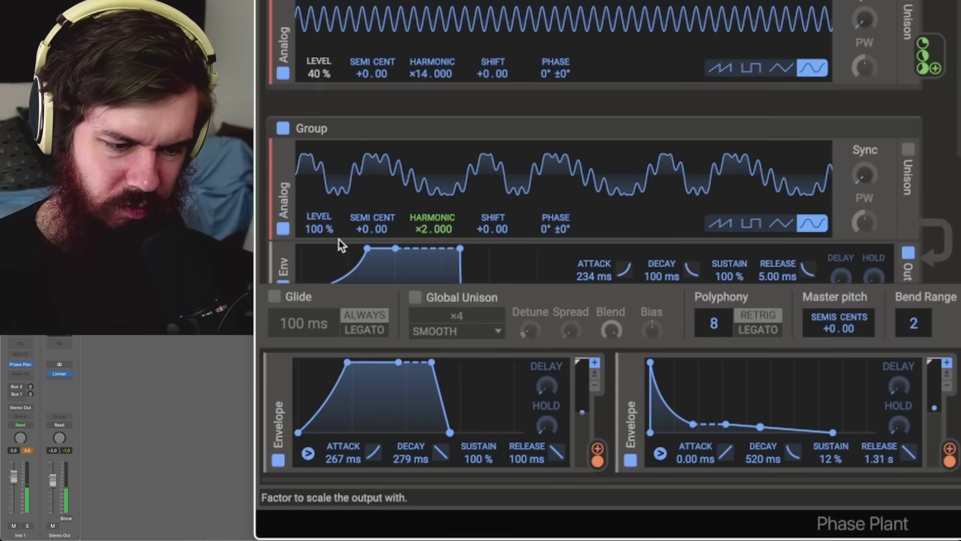